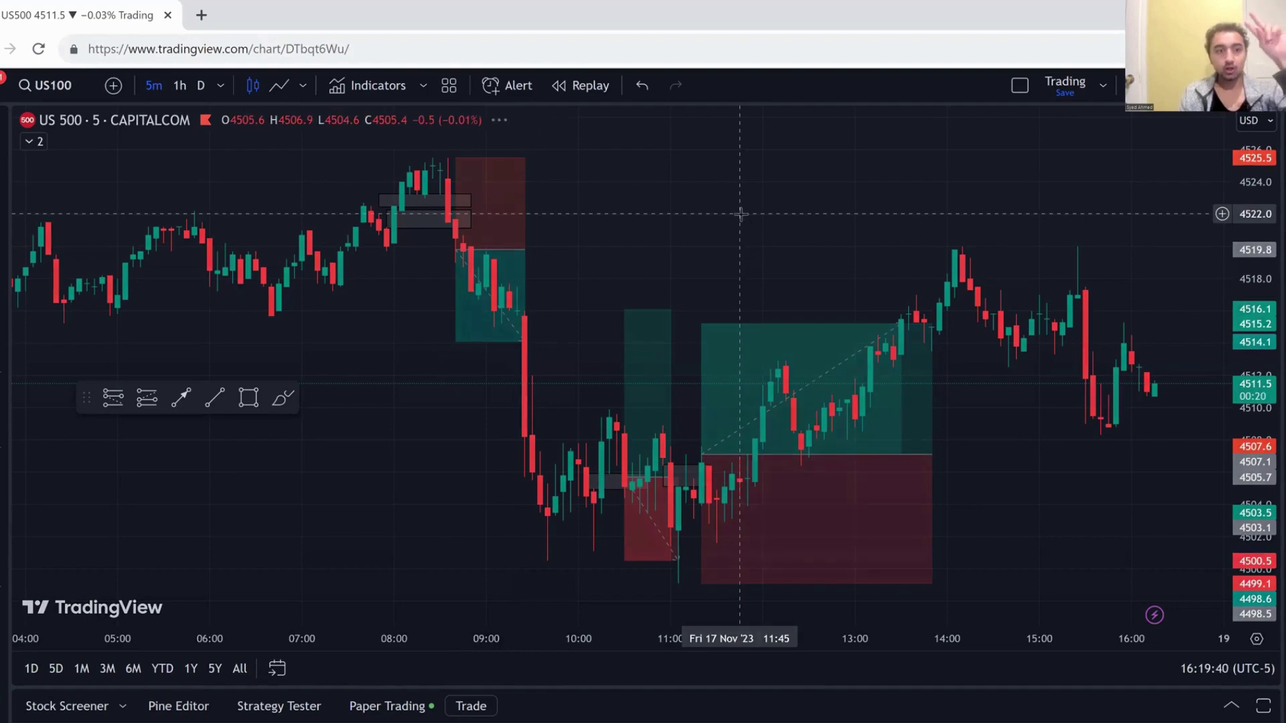
# Step: Bring up the Capital.com US 500 5-minute chart showing the 17 Nov position boxes
pyautogui.press('space')
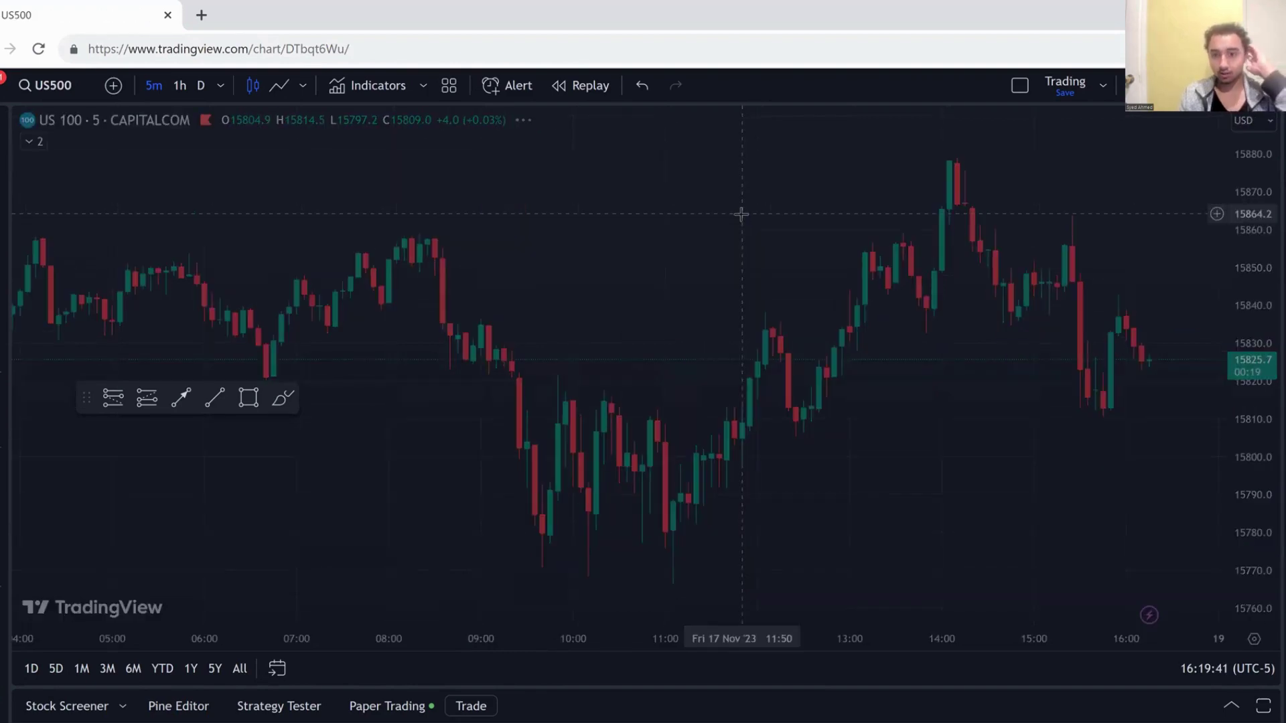
pyautogui.press('space')
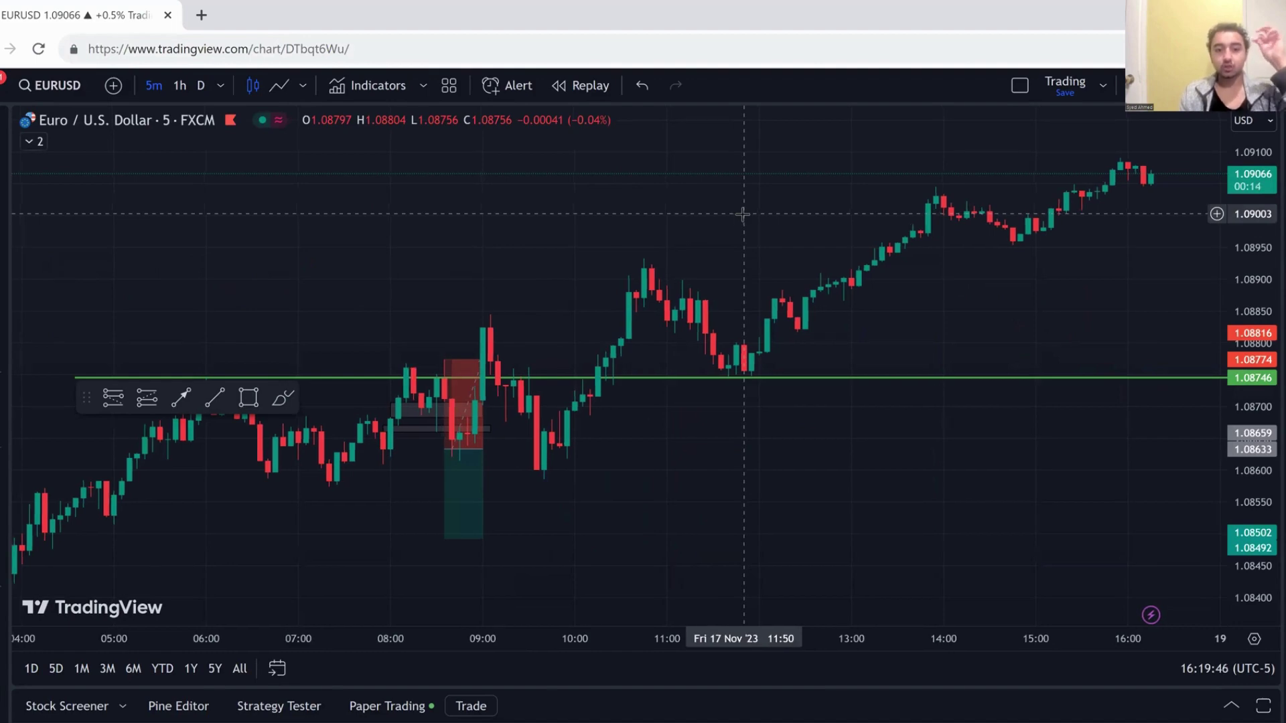
pyautogui.hscroll(-3, 697, 301)
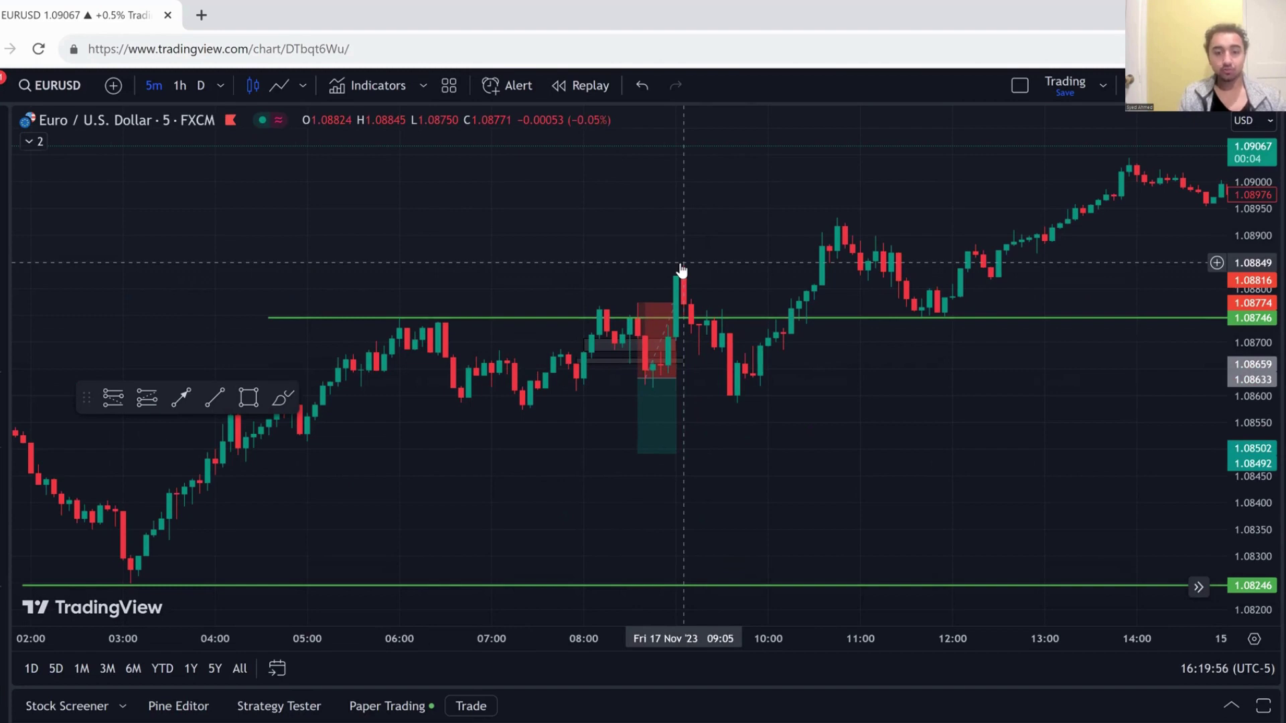
pyautogui.press('space')
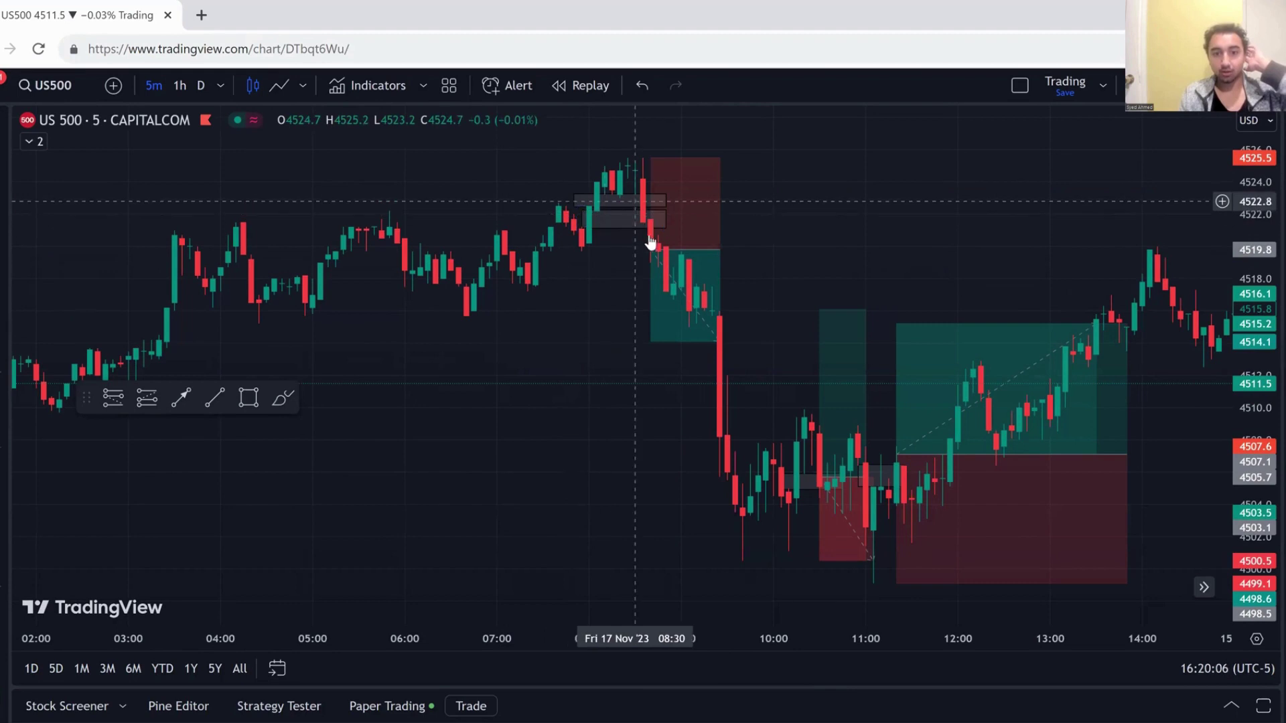
pyautogui.click(648, 258)
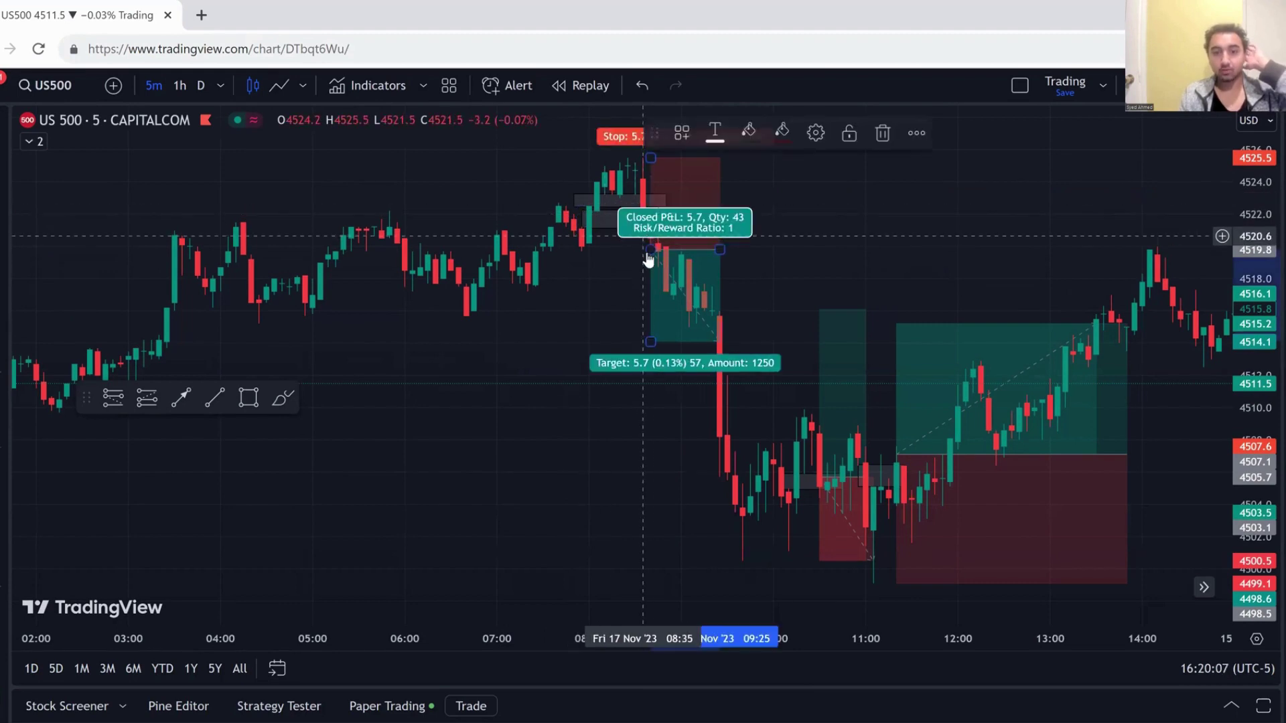
pyautogui.click(593, 288)
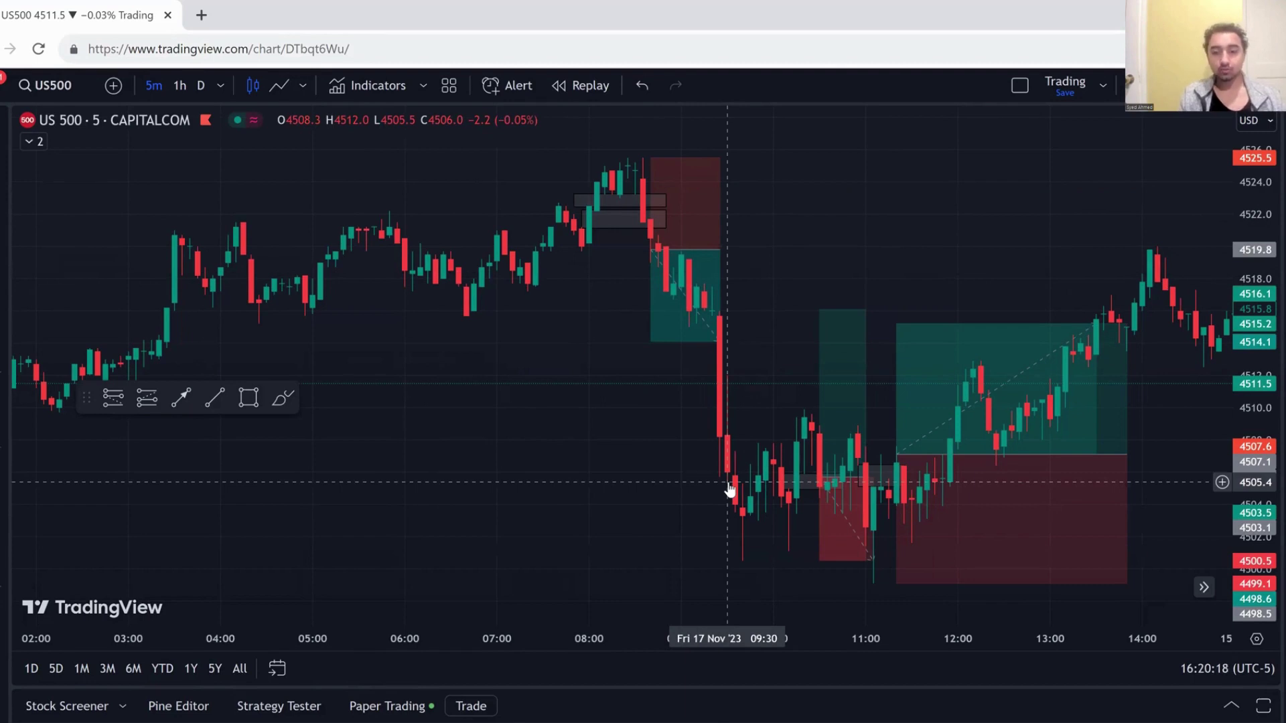
pyautogui.scroll(2, 704, 480)
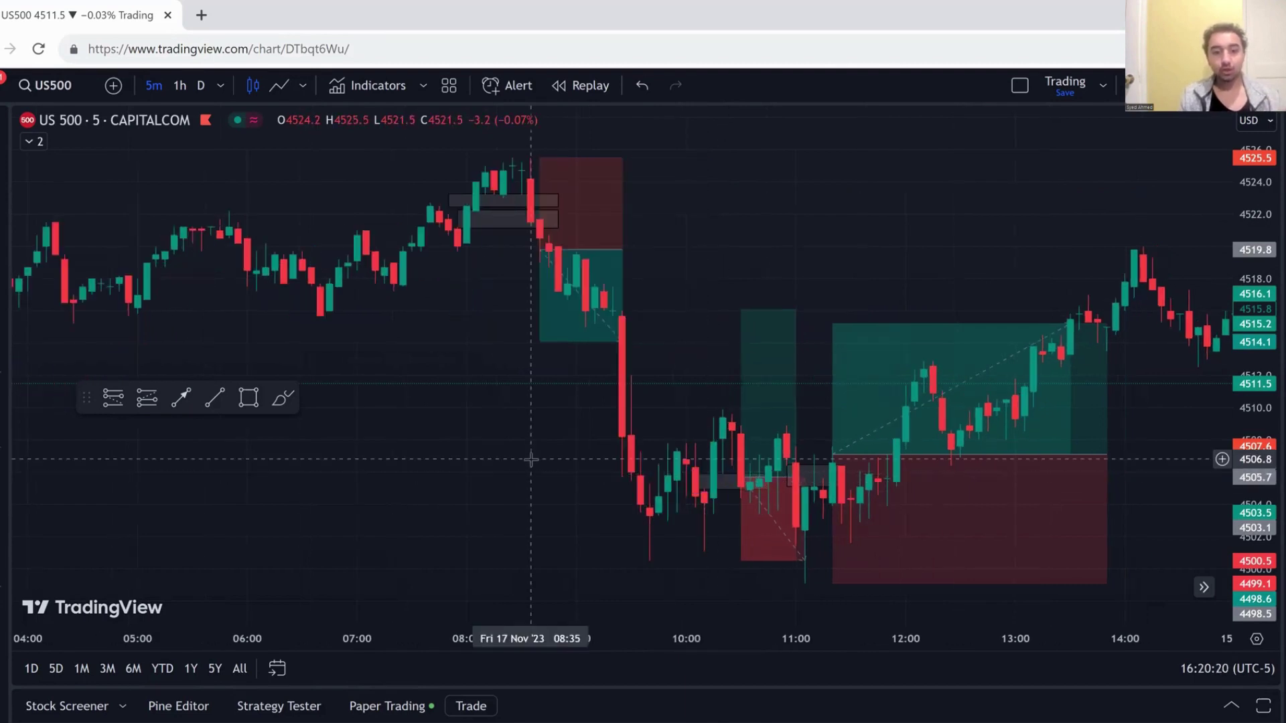
pyautogui.scroll(-1, 415, 482)
pyautogui.scroll(-1, 282, 462)
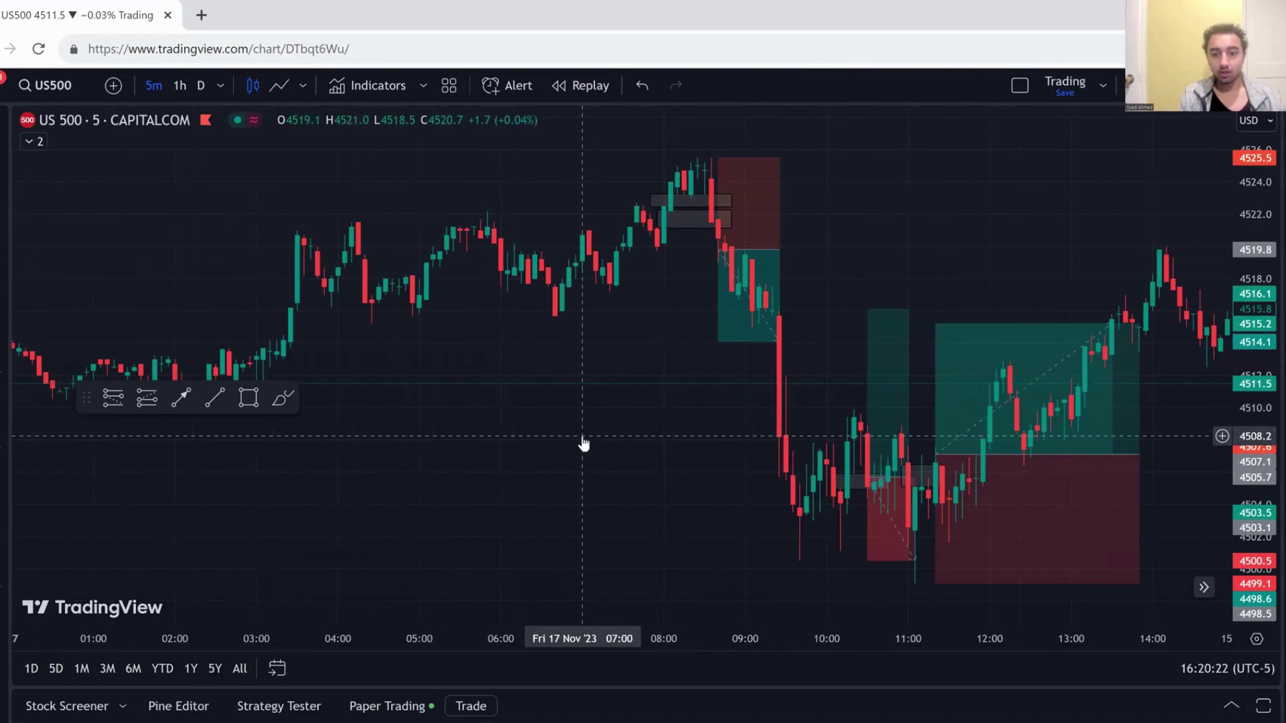
pyautogui.scroll(2, 583, 443)
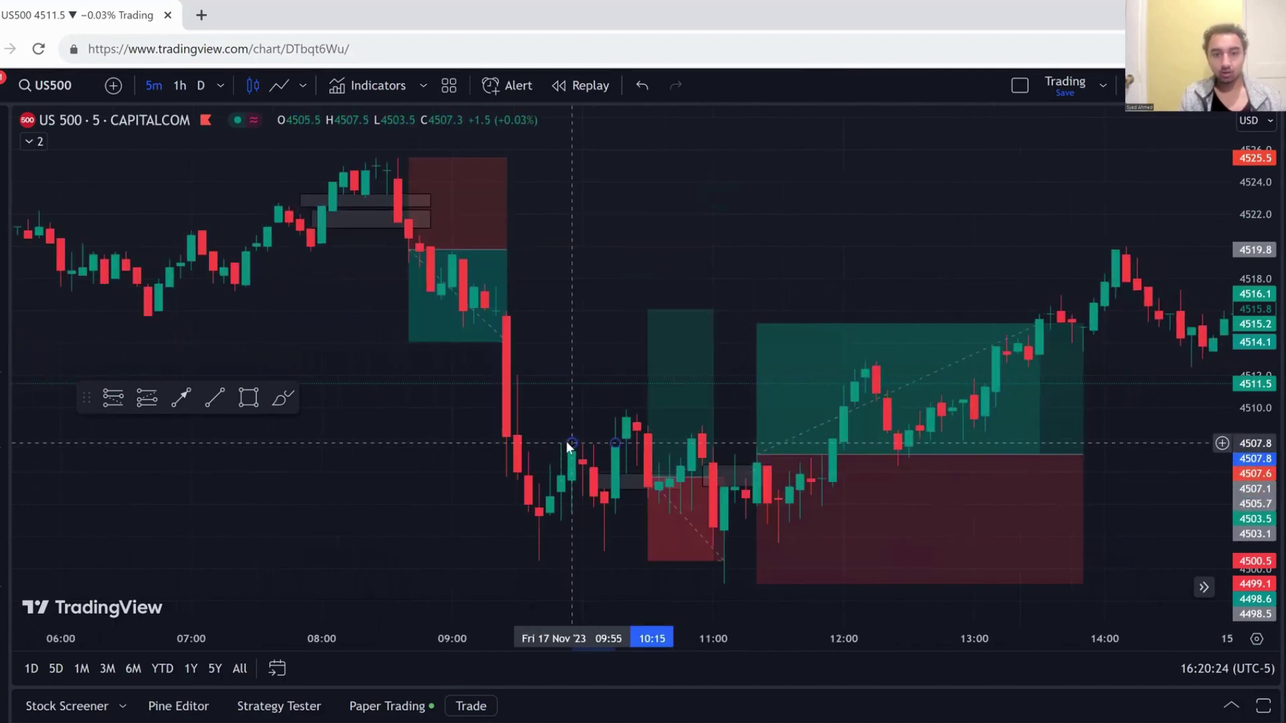
# Step: Colour the 4507.8 level line white and deselect it
pyautogui.click(568, 446)
pyautogui.click(714, 133)
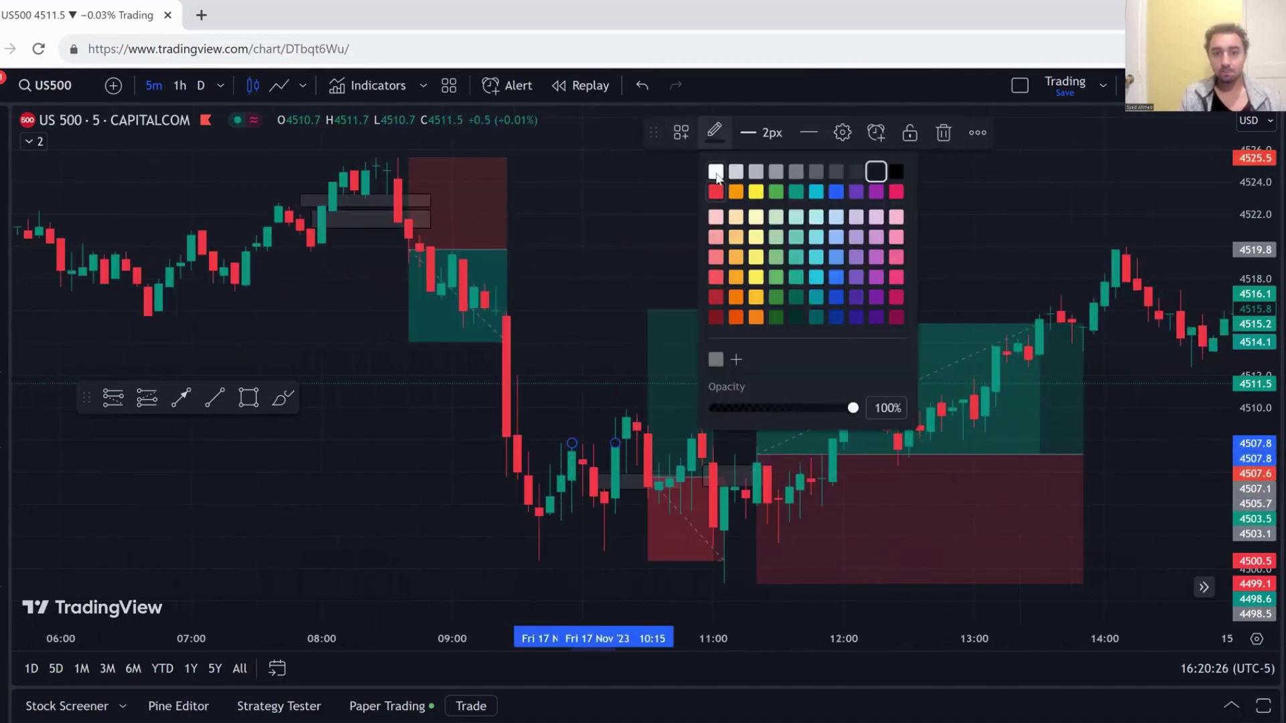
pyautogui.click(605, 188)
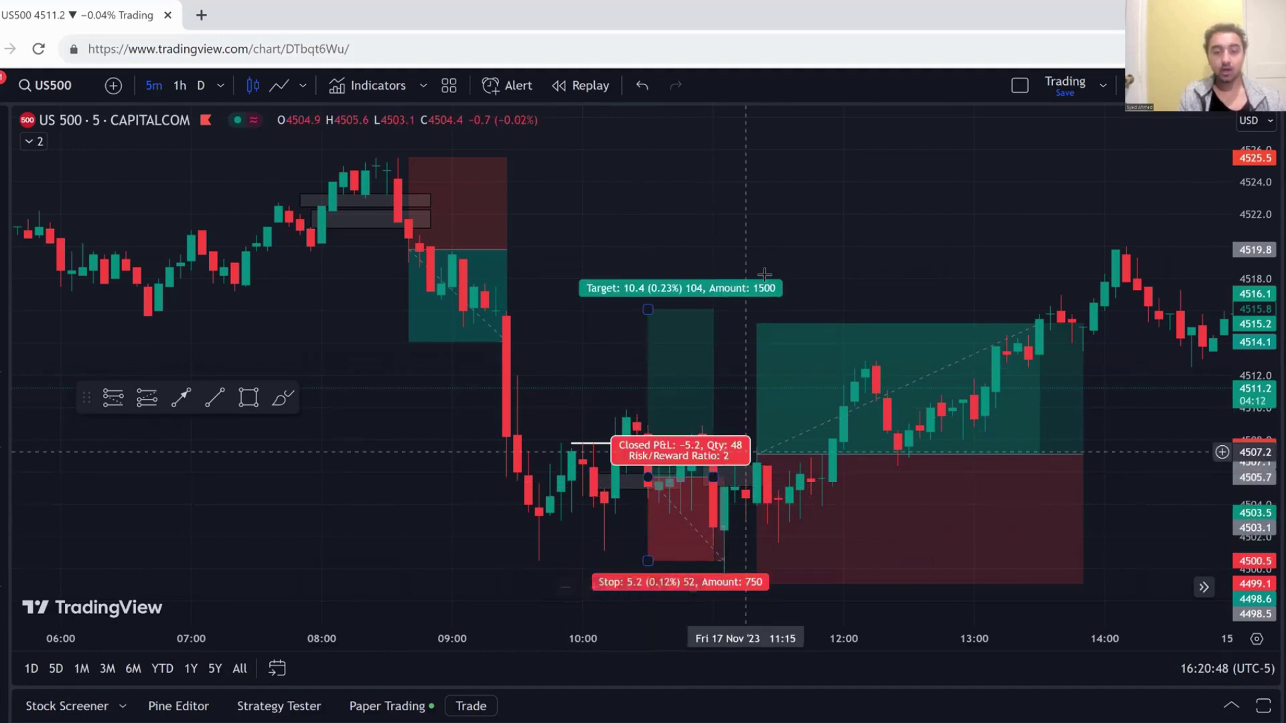
pyautogui.scroll(5, 749, 411)
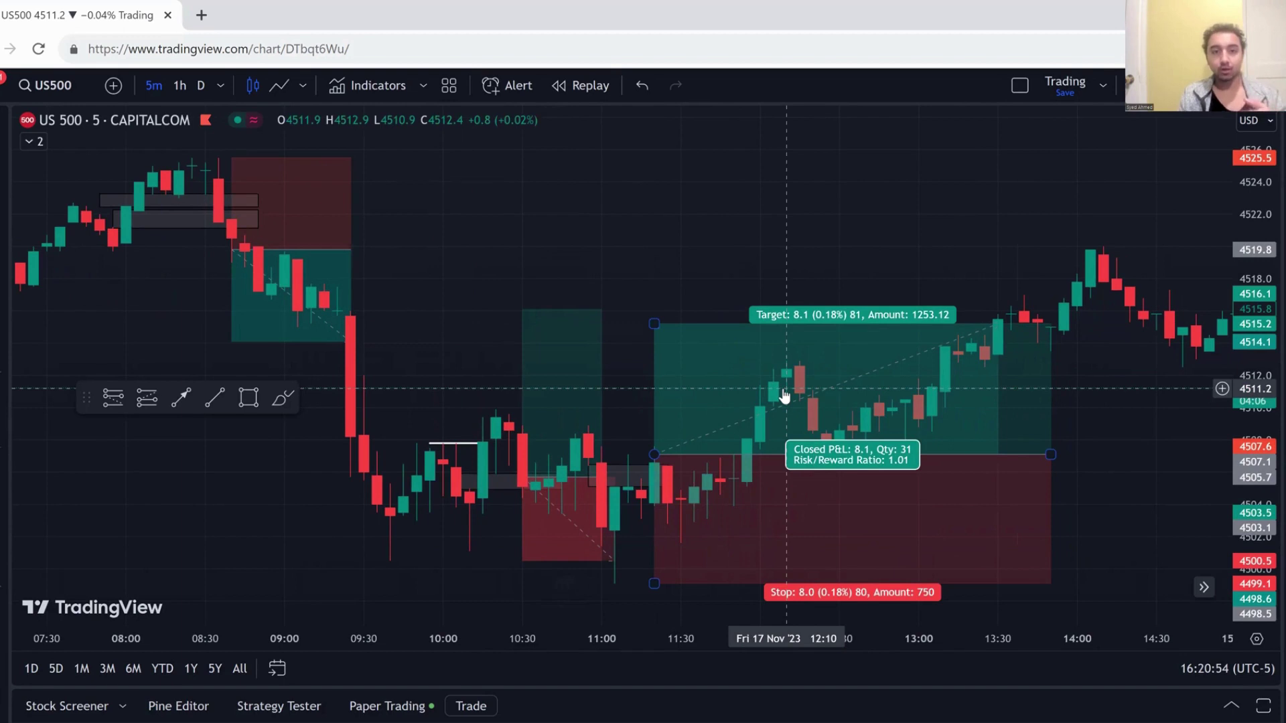
pyautogui.scroll(-5, 576, 222)
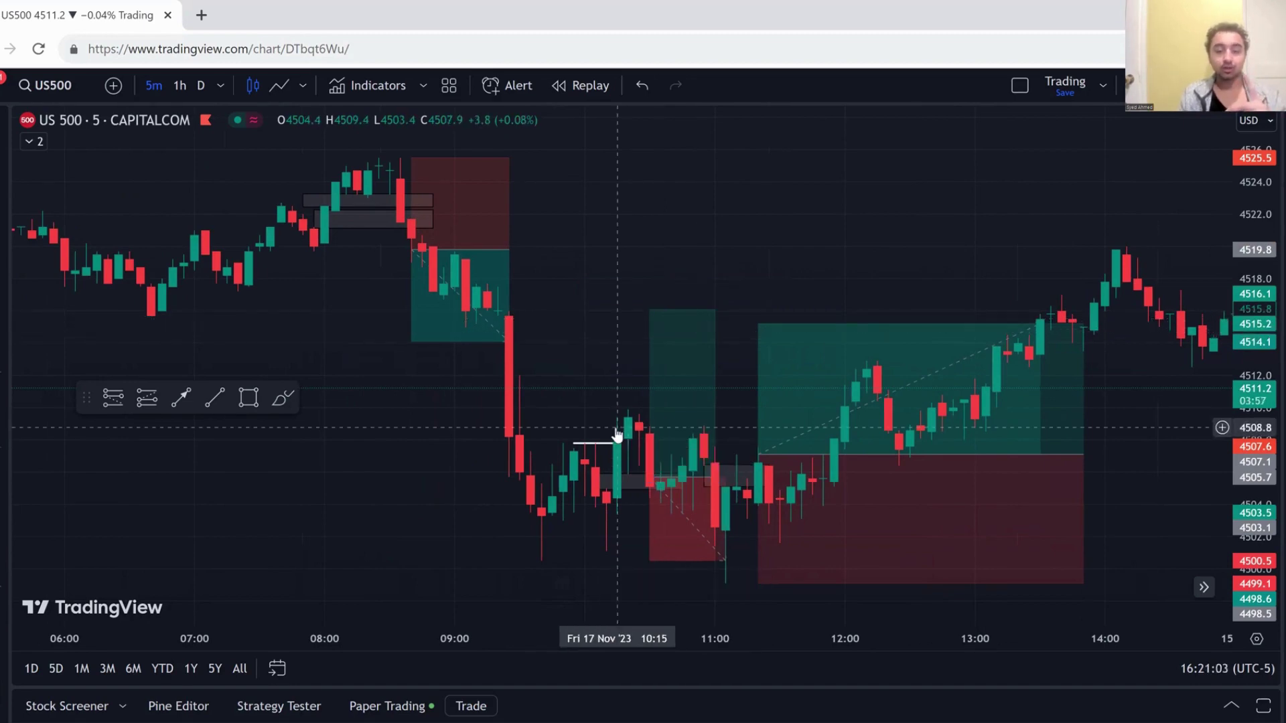
pyautogui.scroll(2, 620, 429)
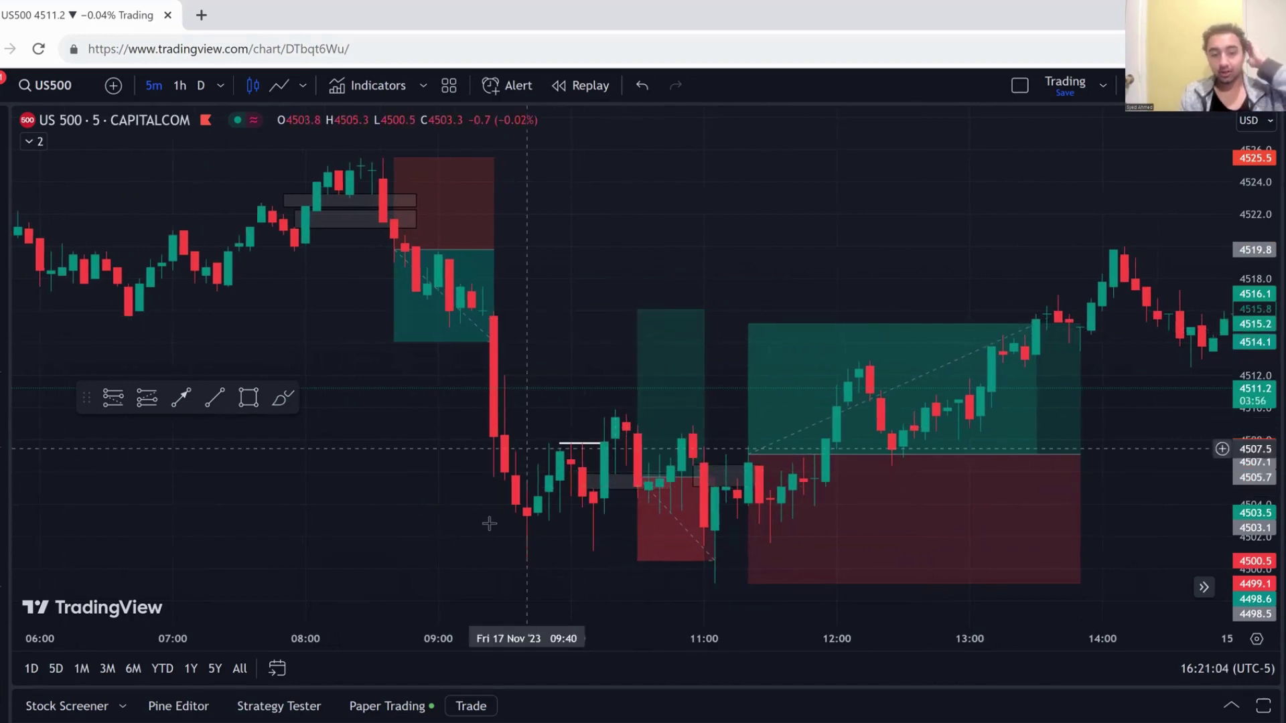
pyautogui.scroll(-4, 488, 499)
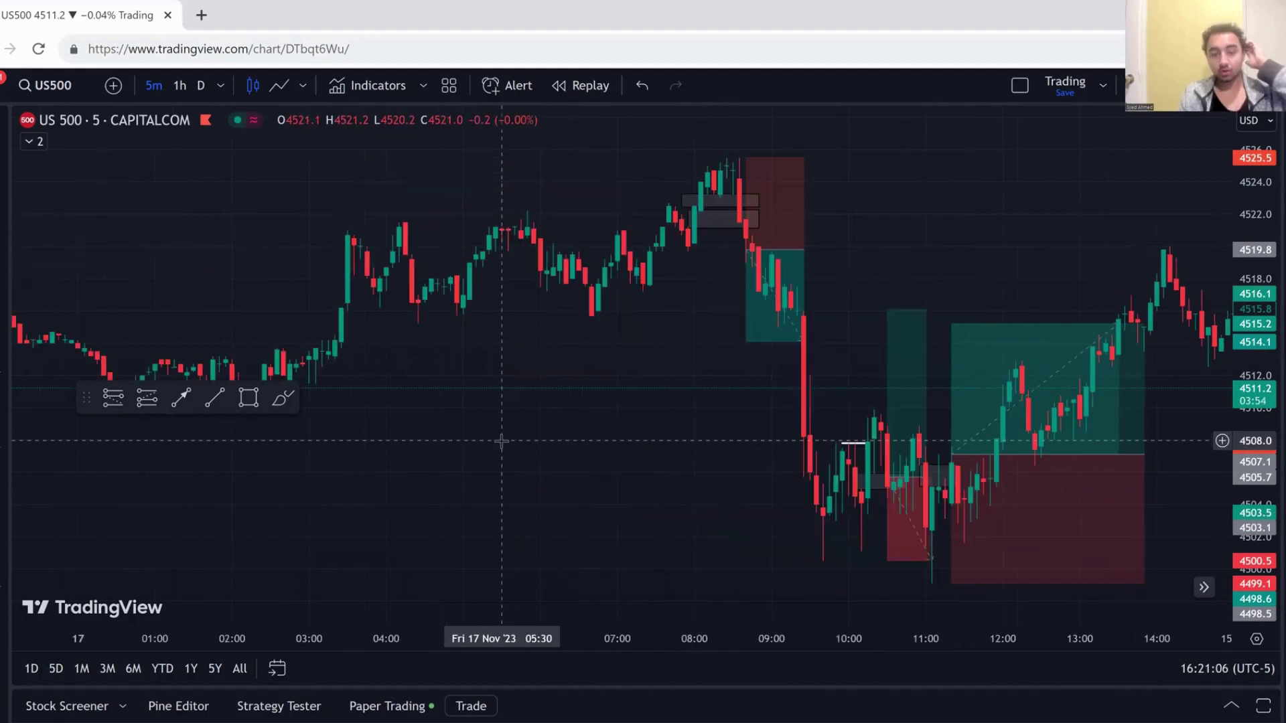
pyautogui.scroll(5, 501, 441)
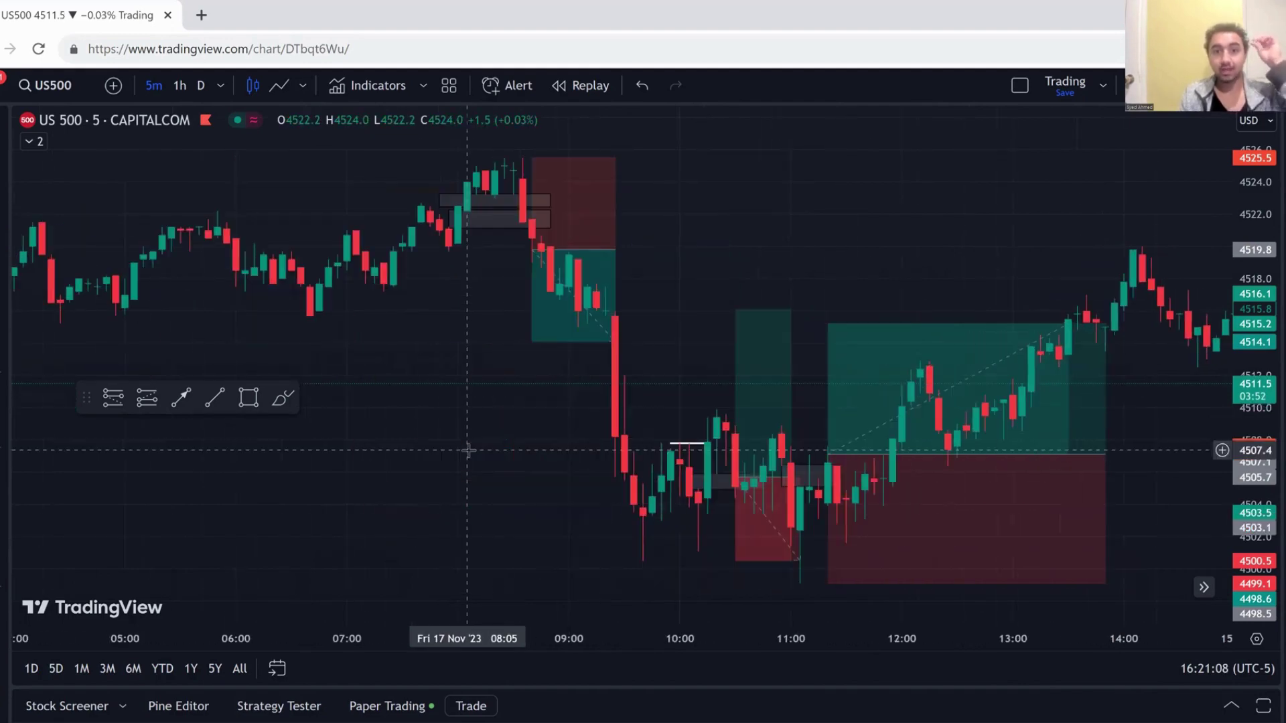
pyautogui.scroll(-1, 468, 450)
pyautogui.scroll(2, 468, 450)
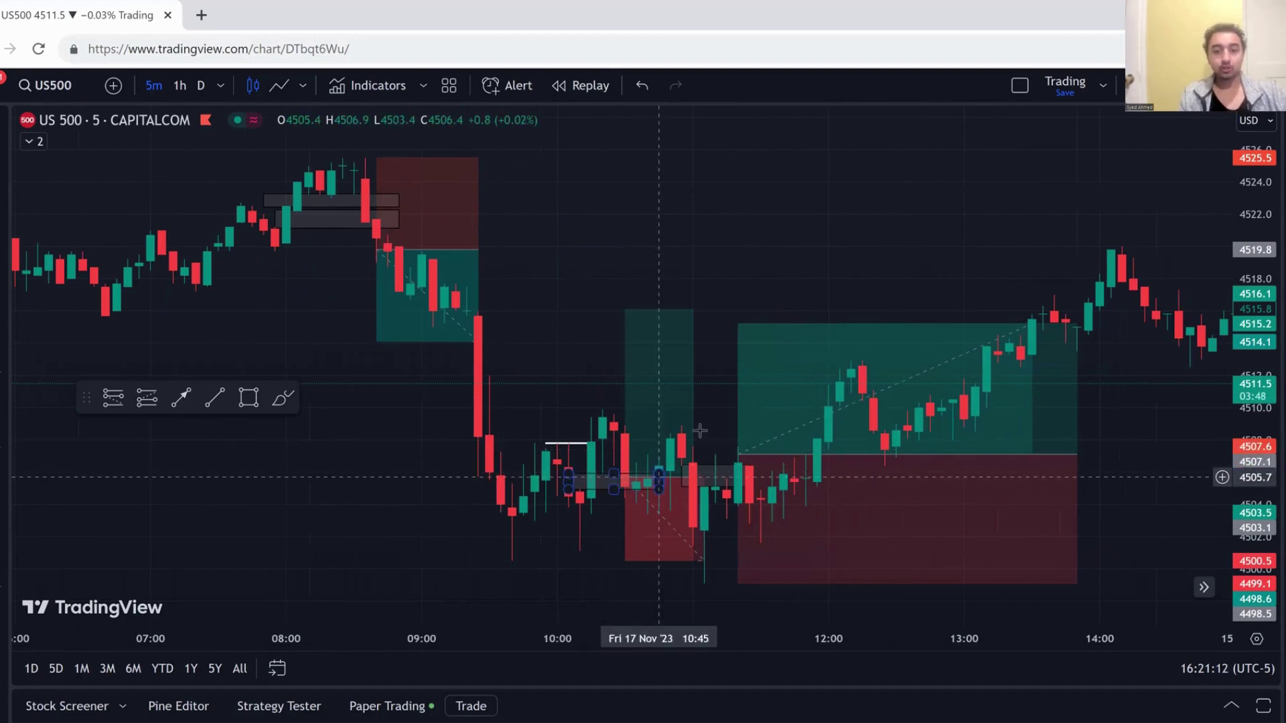
pyautogui.moveTo(693, 378)
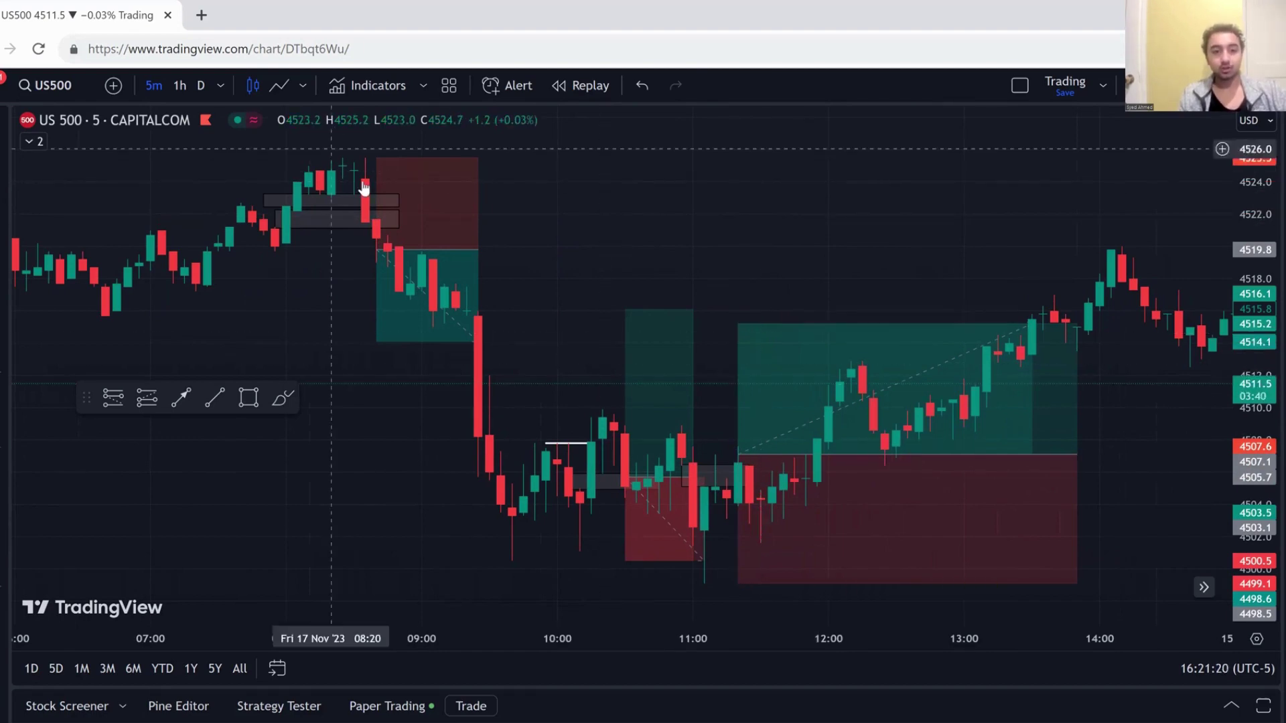
pyautogui.moveTo(378, 207)
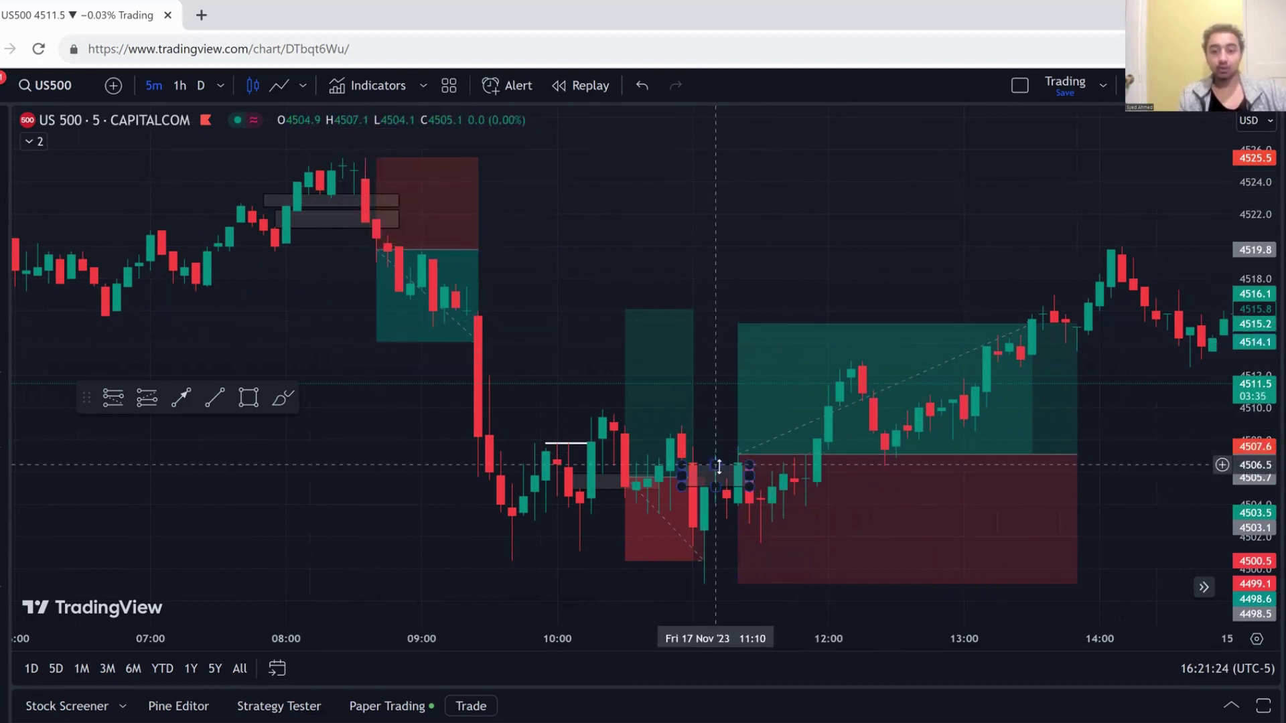
pyautogui.moveTo(720, 481)
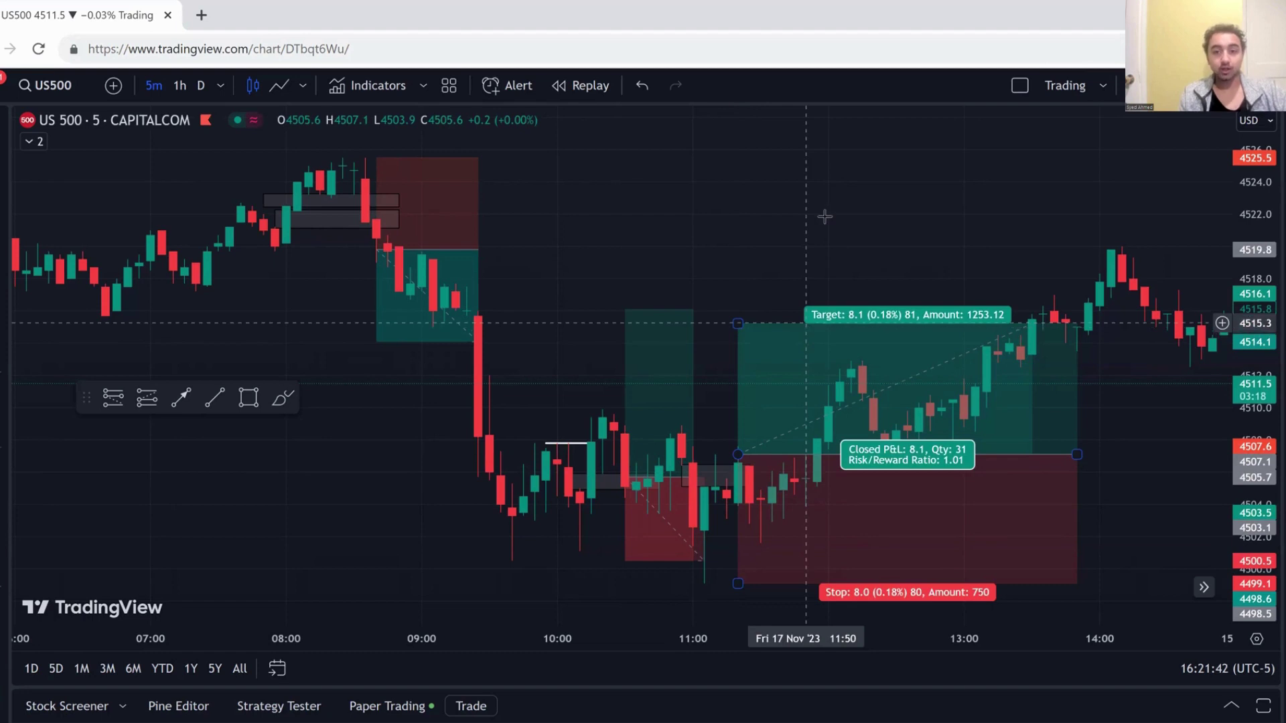
# Step: Pull the post-11:00 long position's right edge back so it ends at 13:30
pyautogui.scroll(1, 871, 281)
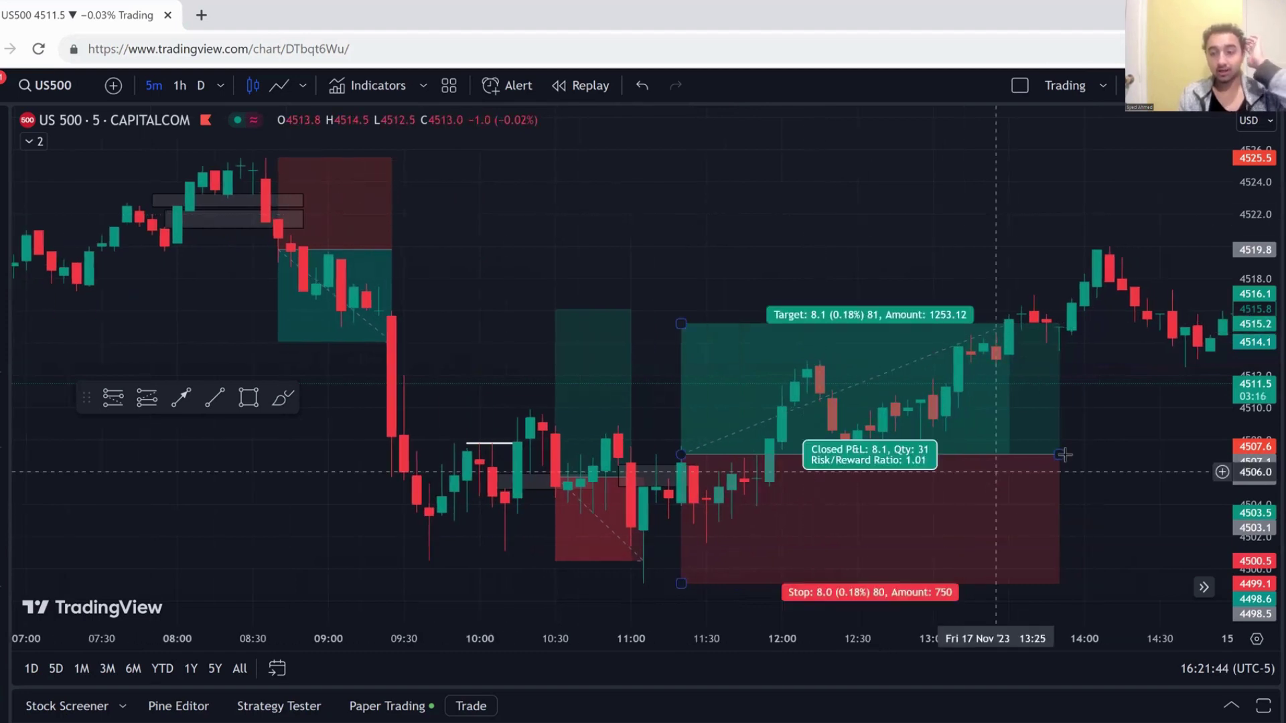
pyautogui.moveTo(1061, 455); pyautogui.dragTo(1009, 455)
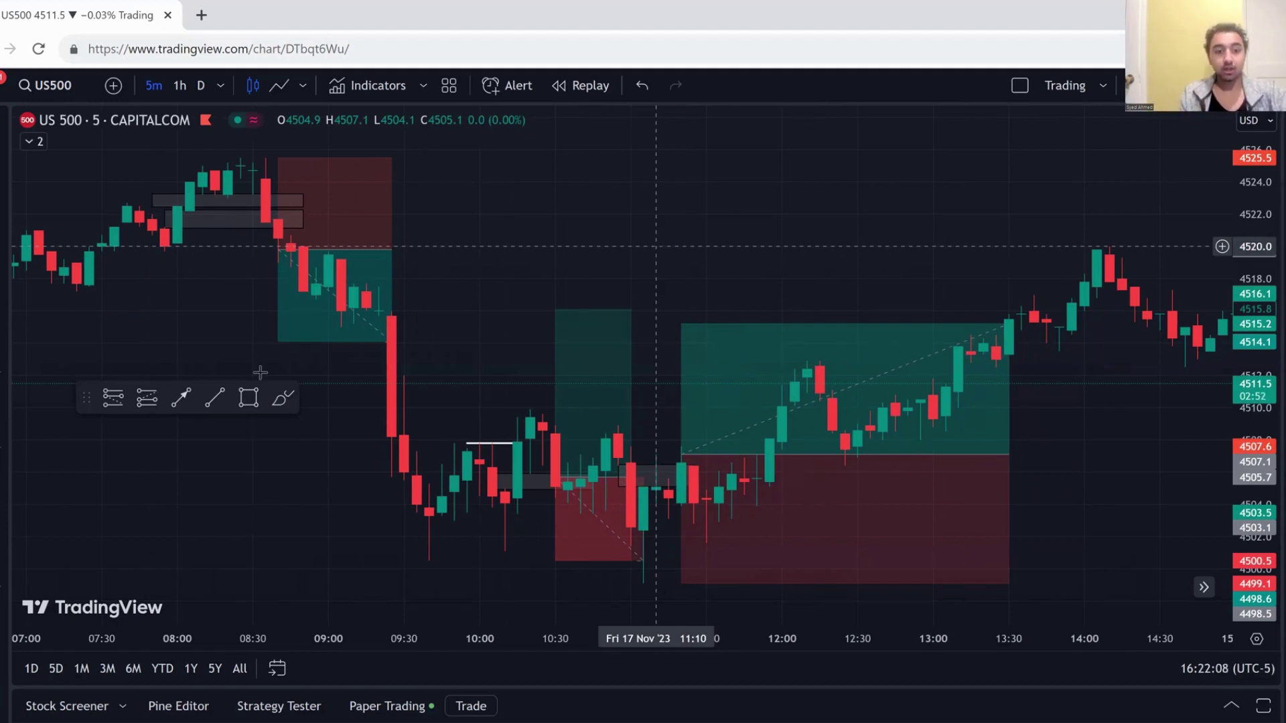
pyautogui.click(278, 342)
pyautogui.moveTo(304, 419); pyautogui.dragTo(336, 537)
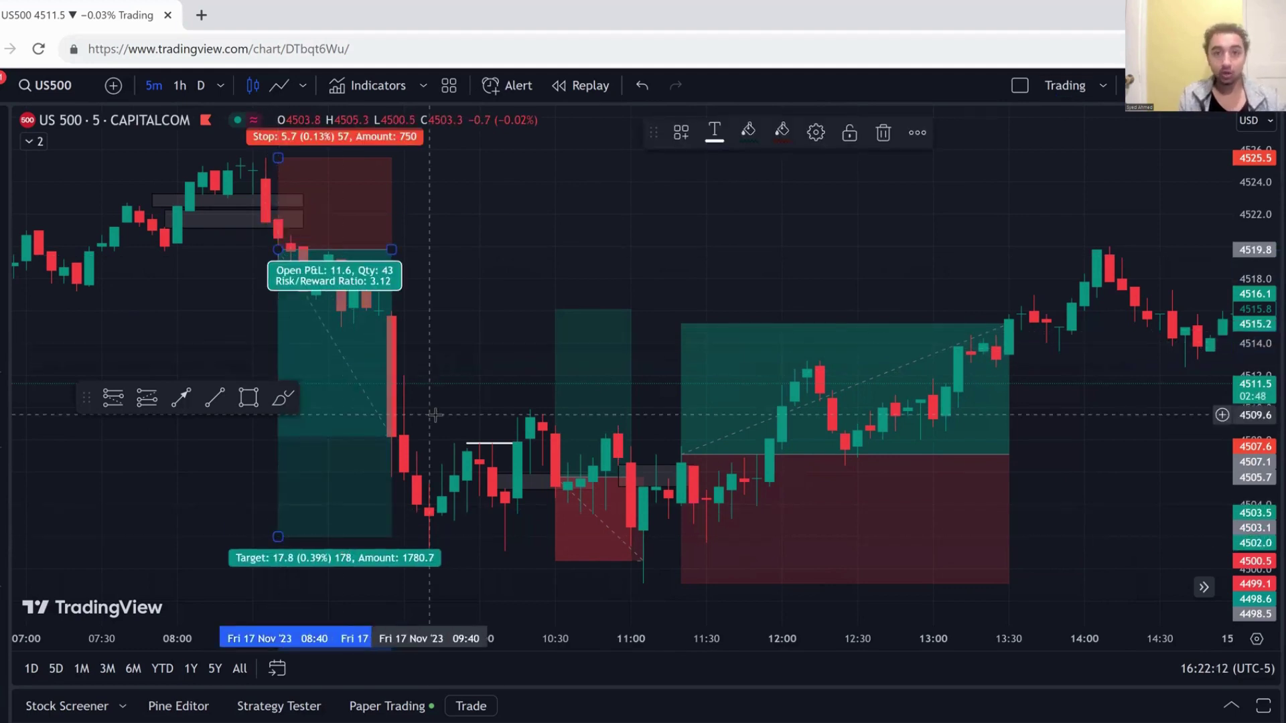
pyautogui.hotkey('ctrl', 'z')
pyautogui.press('Escape')
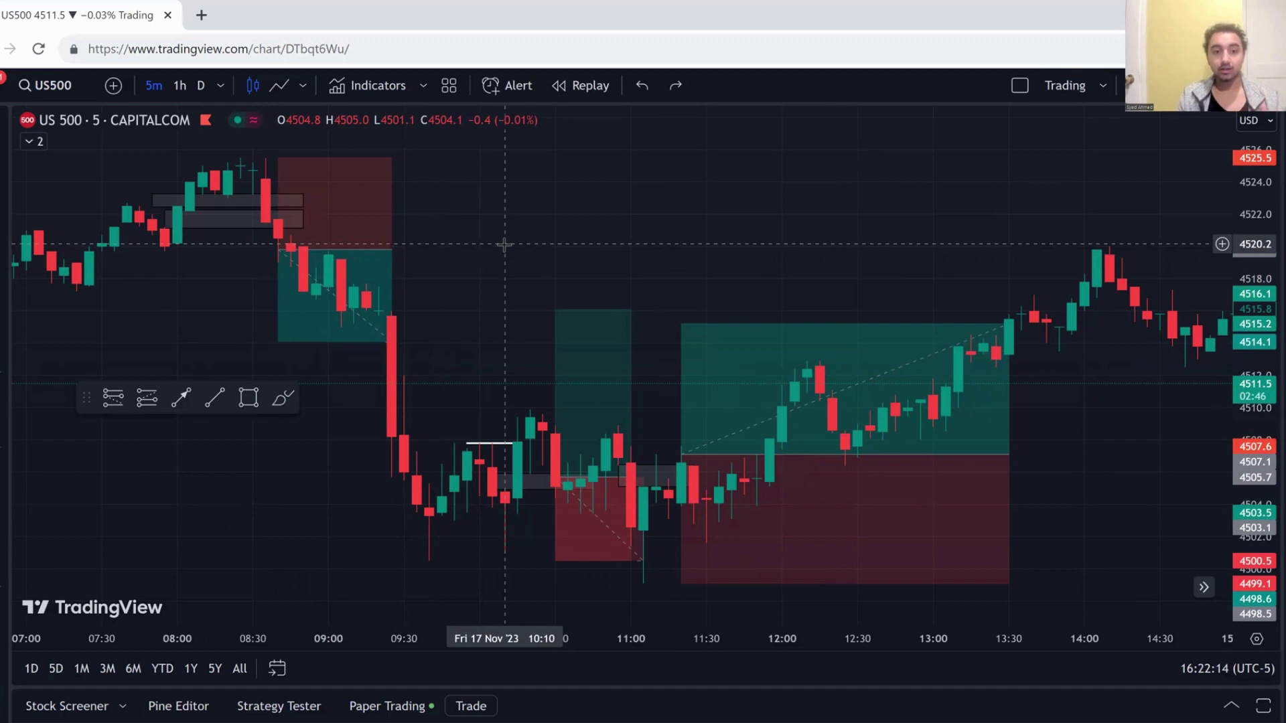
pyautogui.scroll(-2, 505, 244)
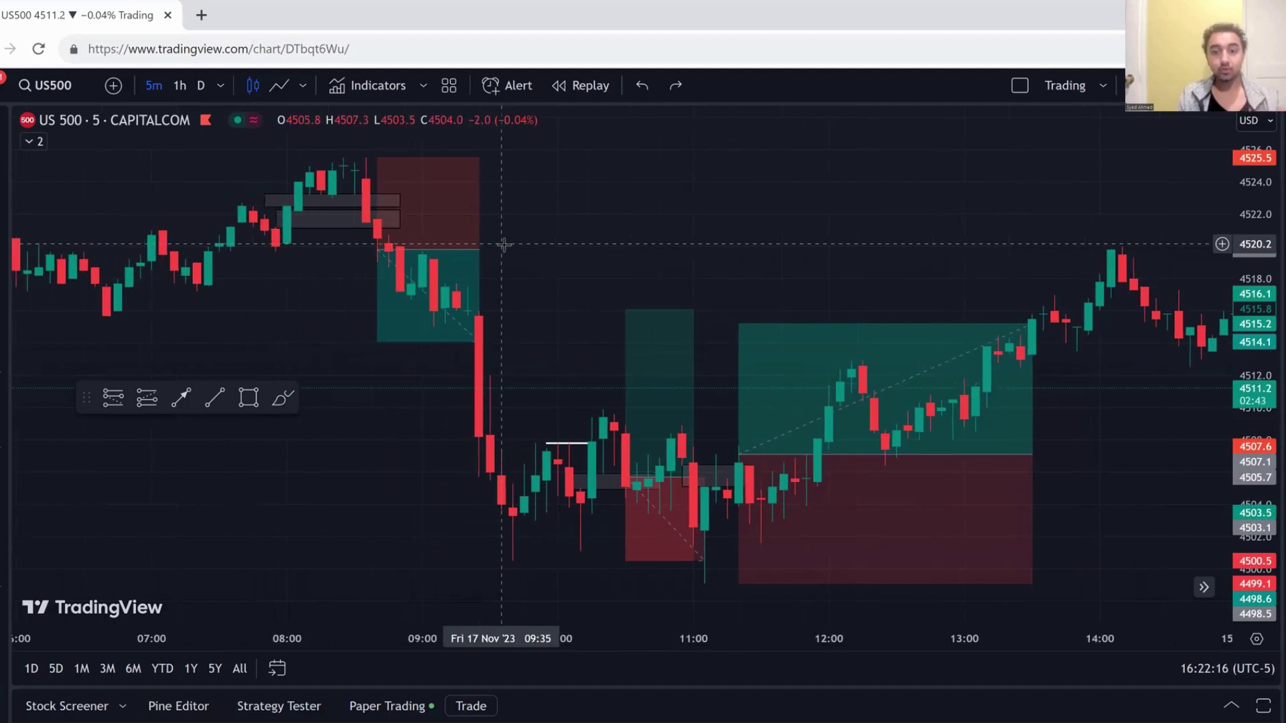
pyautogui.scroll(1, 505, 244)
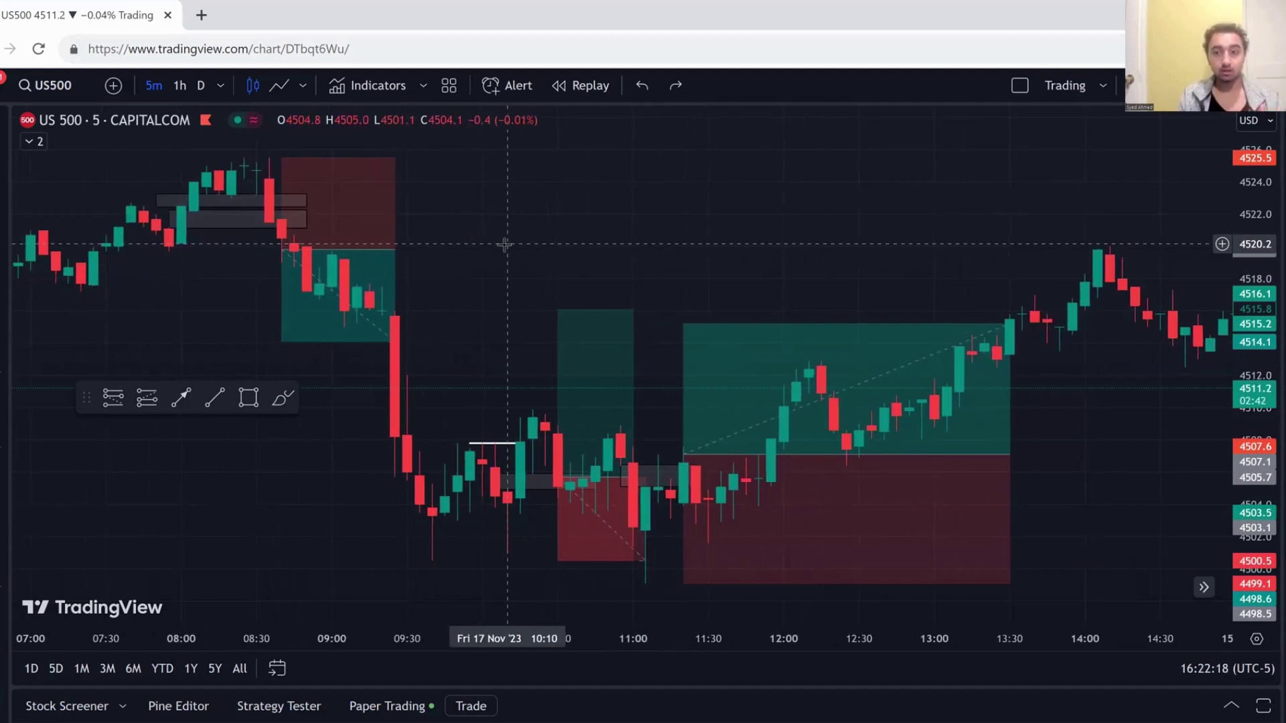
pyautogui.scroll(1, 505, 245)
pyautogui.scroll(-3, 505, 245)
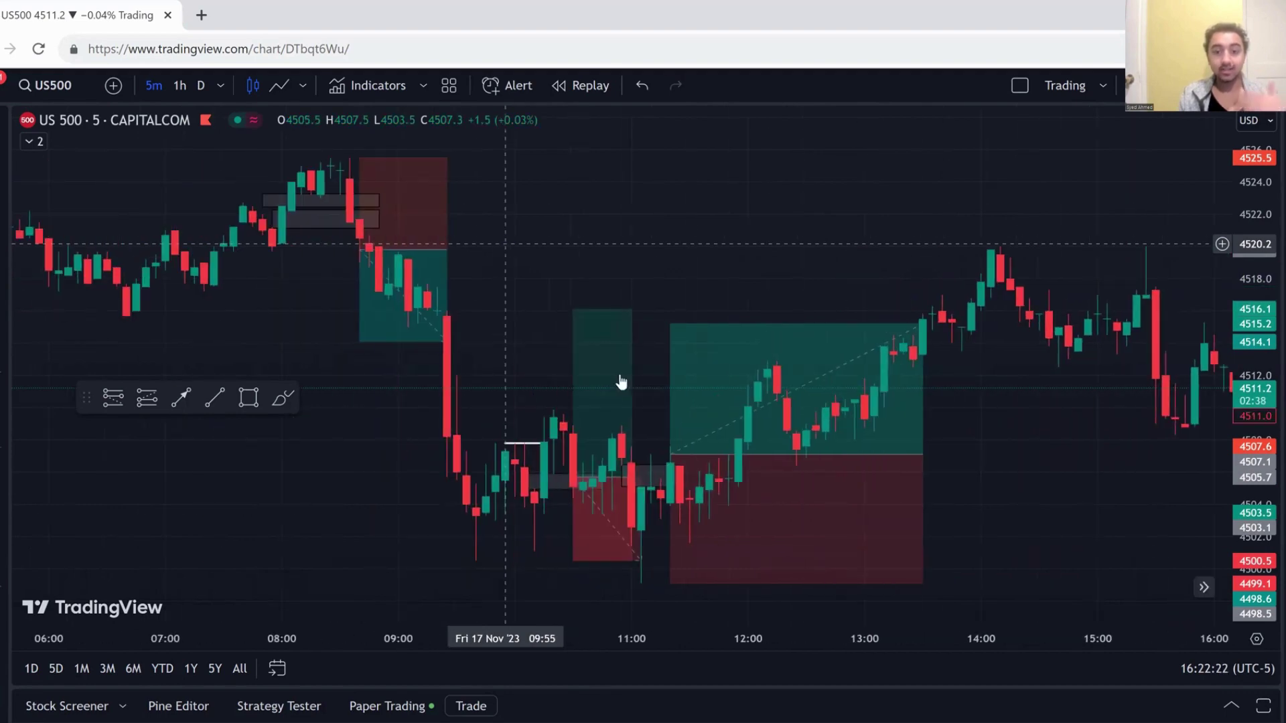
pyautogui.moveTo(695, 454)
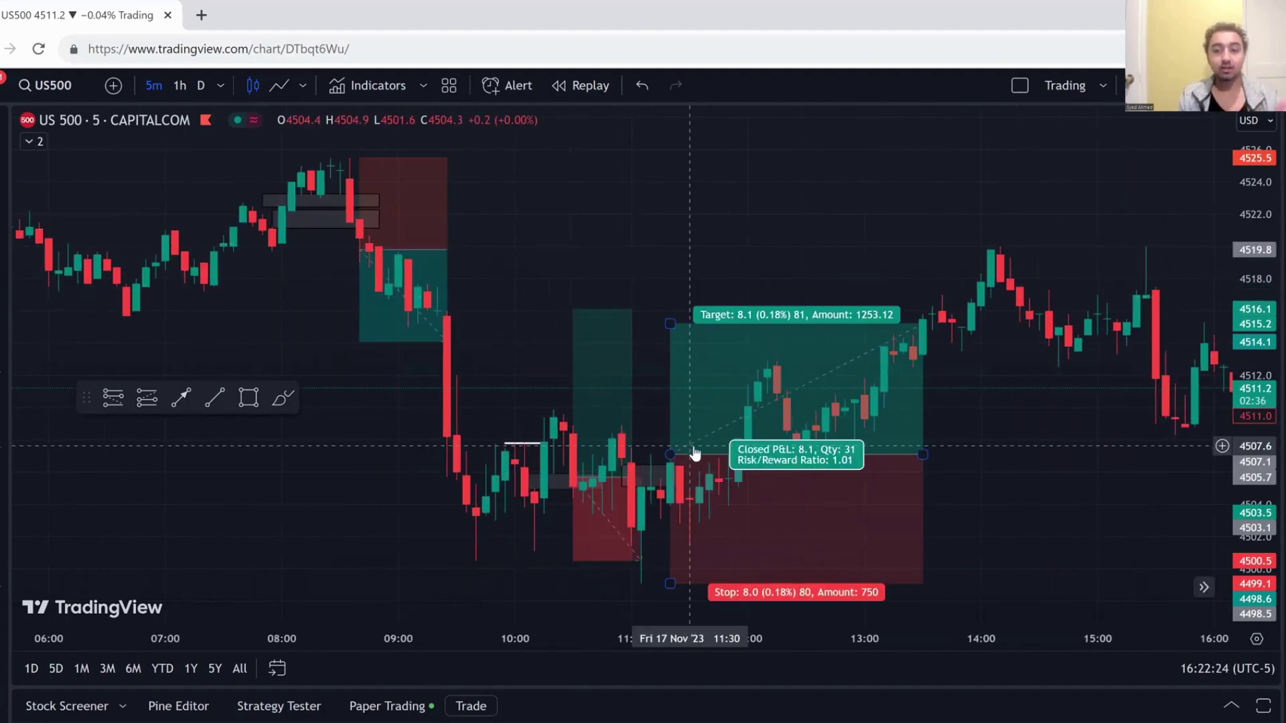
pyautogui.scroll(3, 695, 455)
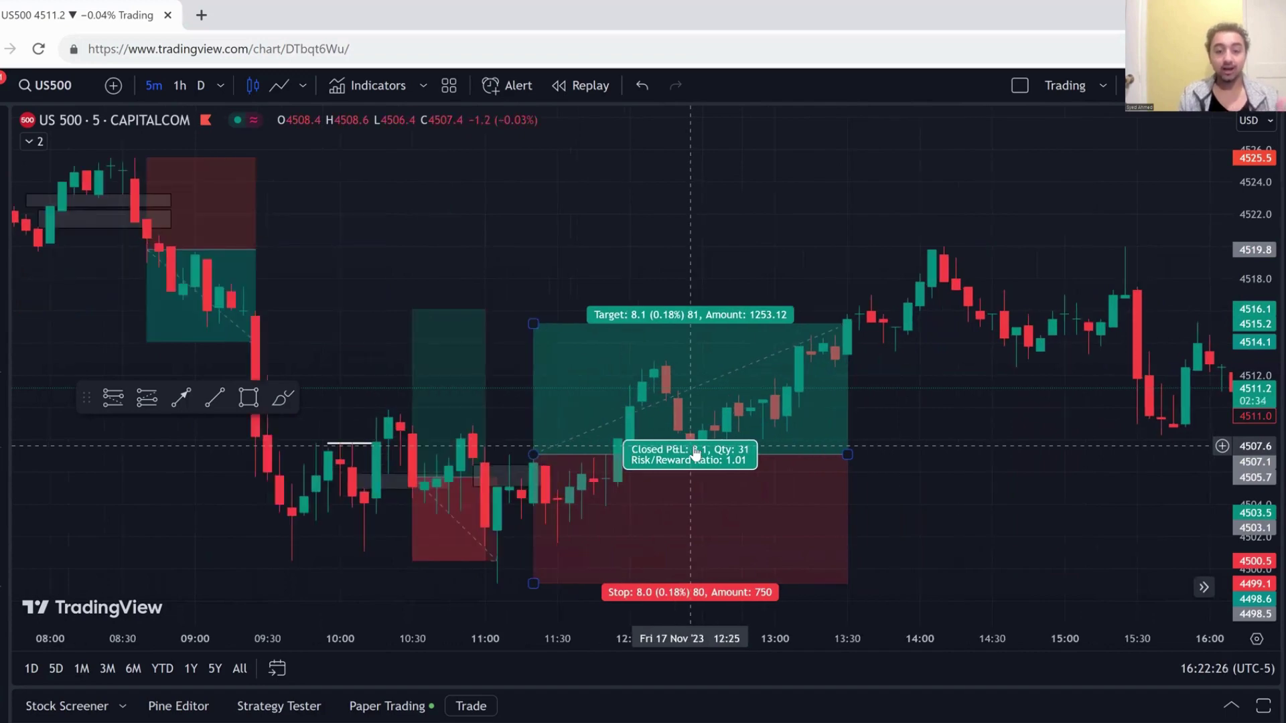